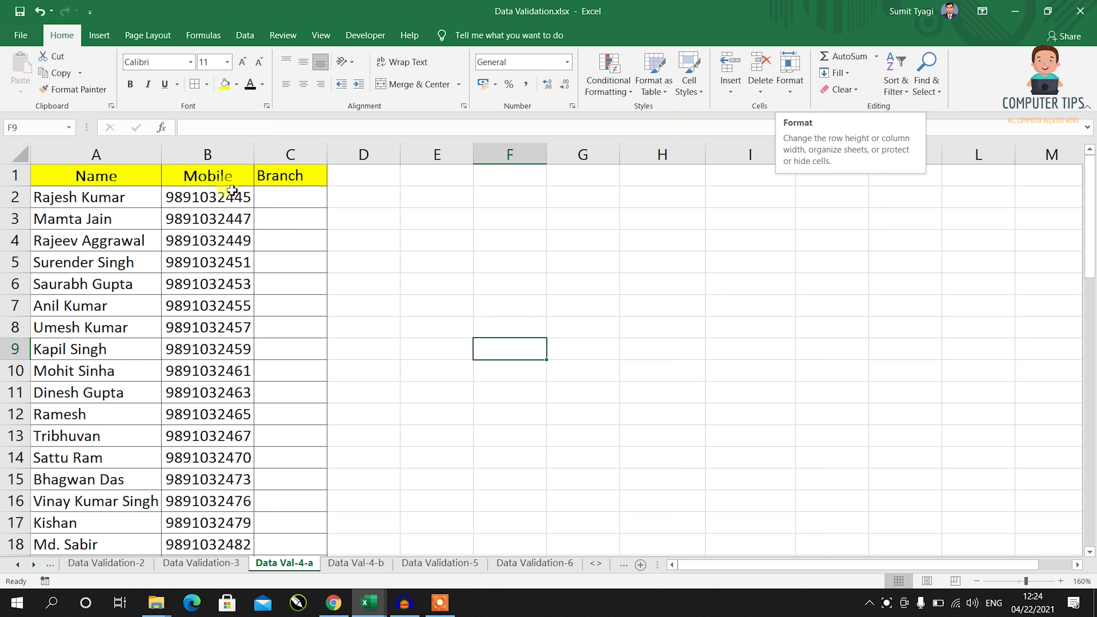
# - Type the Branch heading in F2, followed by Faridabad and Delhi below it
pyautogui.click(230, 214)
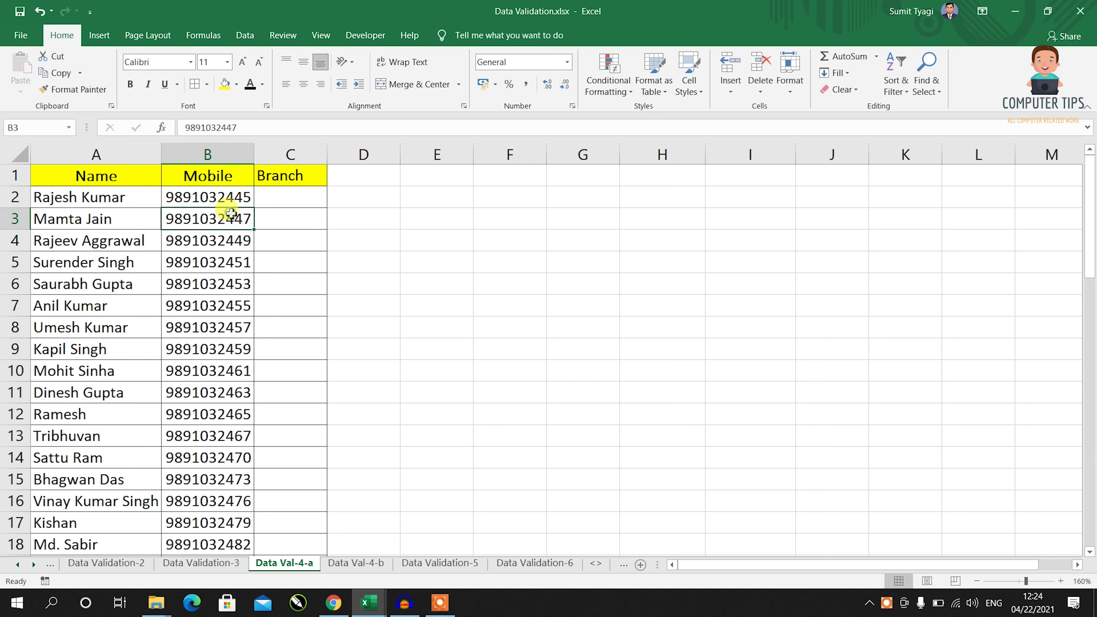
pyautogui.click(293, 188)
pyautogui.click(536, 204)
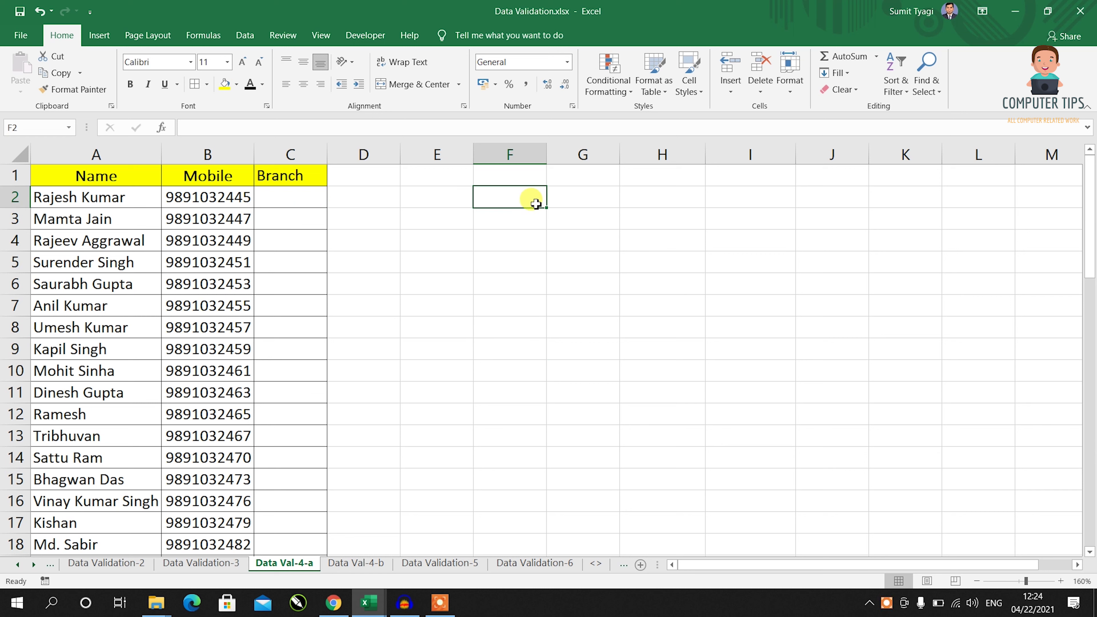
pyautogui.write('Branch')
pyautogui.press('Return')
pyautogui.write('Fa')
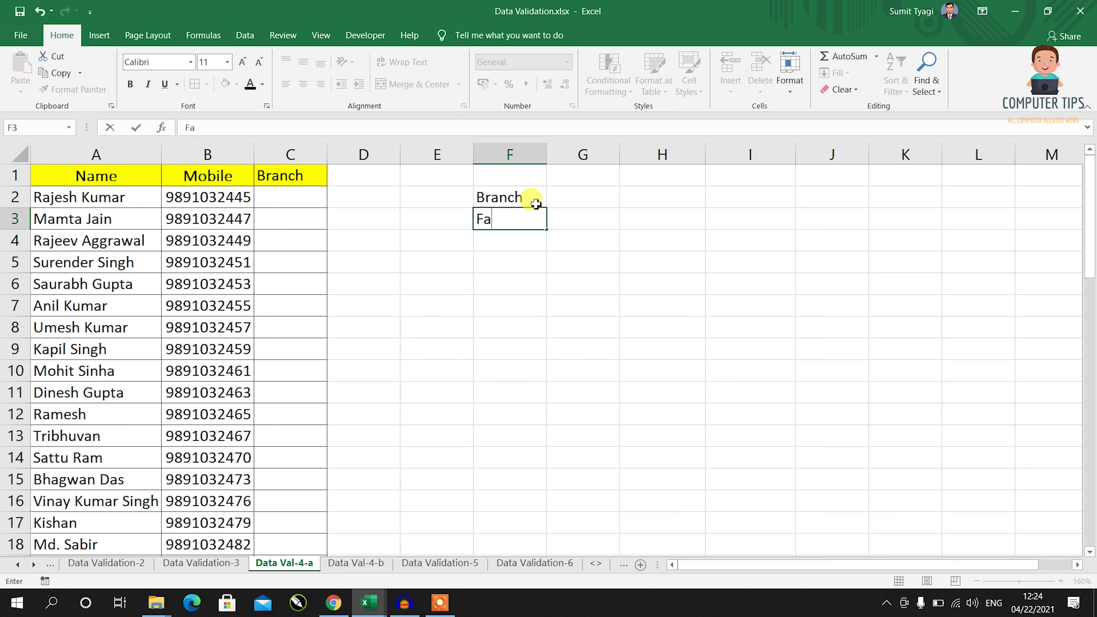
pyautogui.write('ridabad')
pyautogui.press('Return')
pyautogui.write('Delhi')
pyautogui.press('Return')
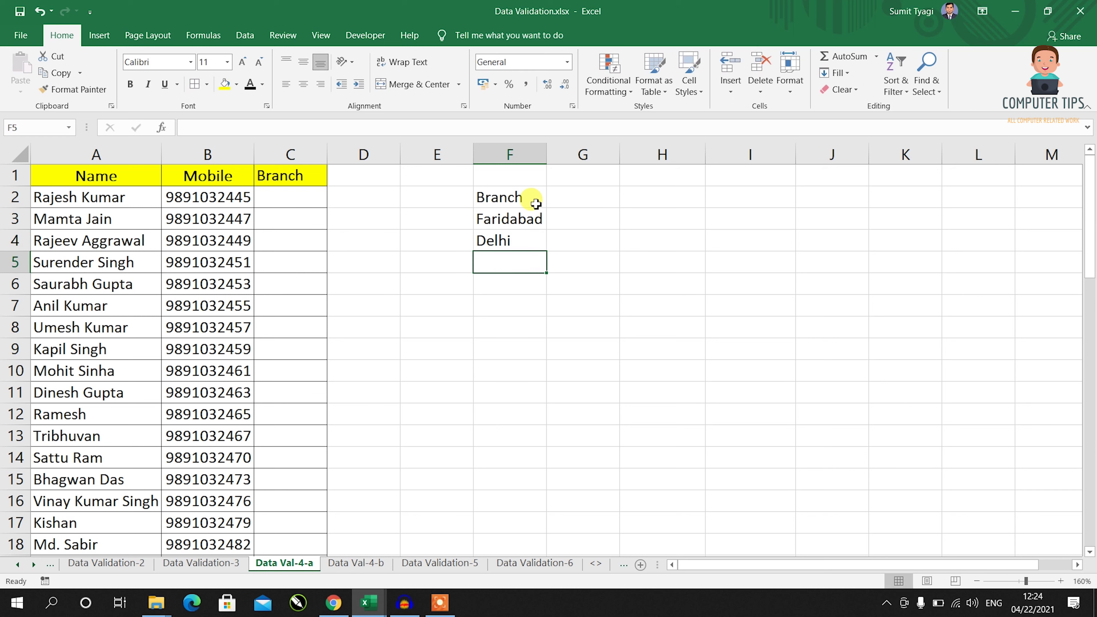
# - Add Gurugram, Mumbai and Channai in F5:F7 to complete the list
pyautogui.write('Gurugram')
pyautogui.press('Return')
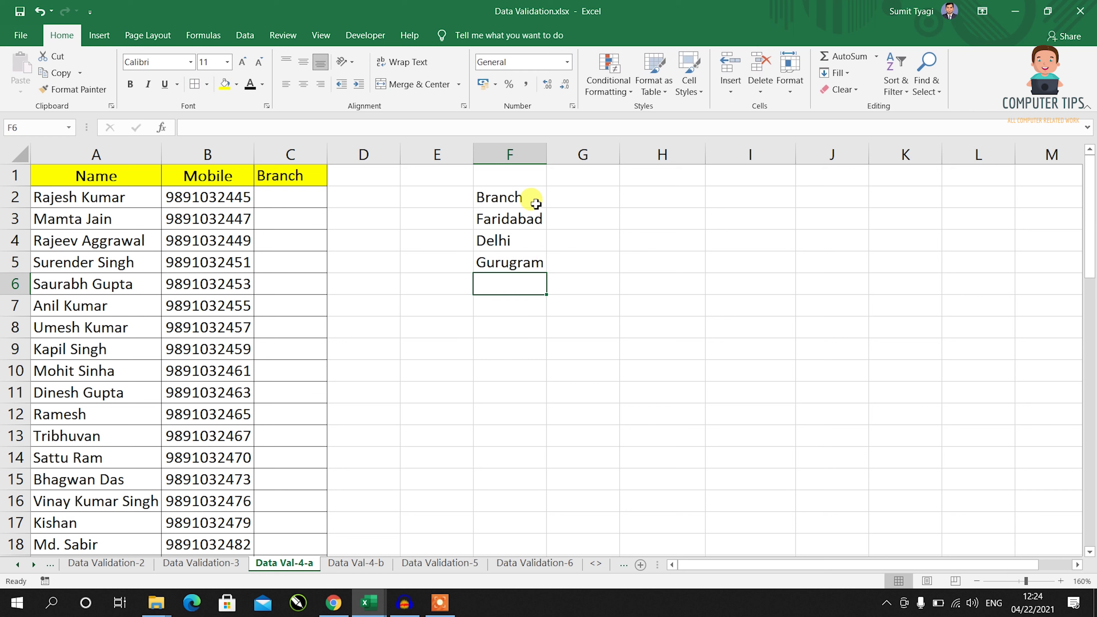
pyautogui.write('Mu')
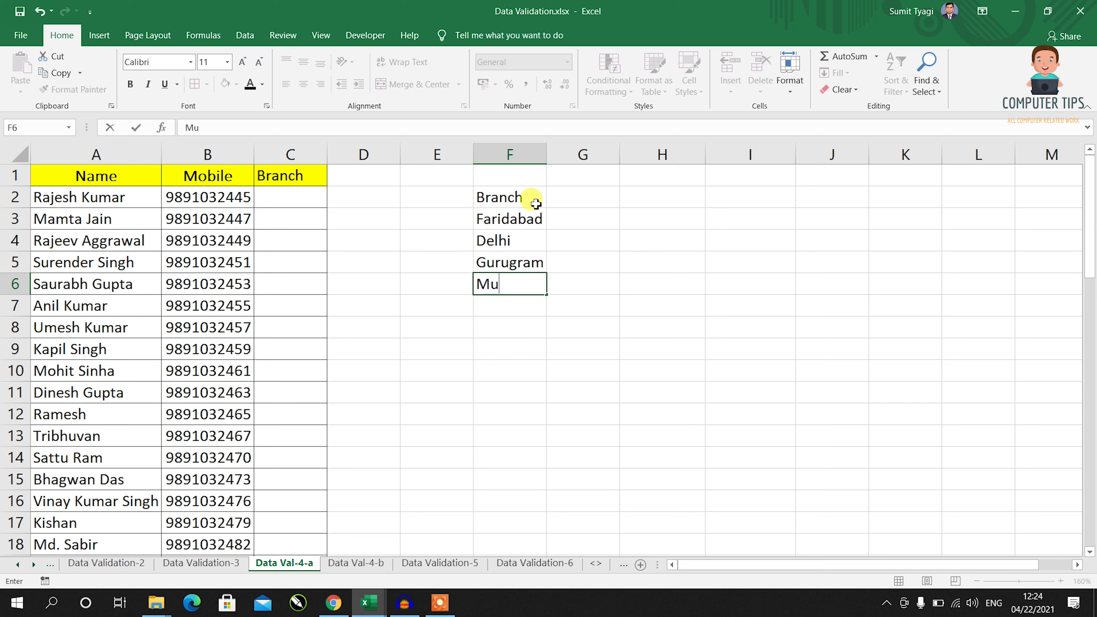
pyautogui.write('mbai')
pyautogui.press('Return')
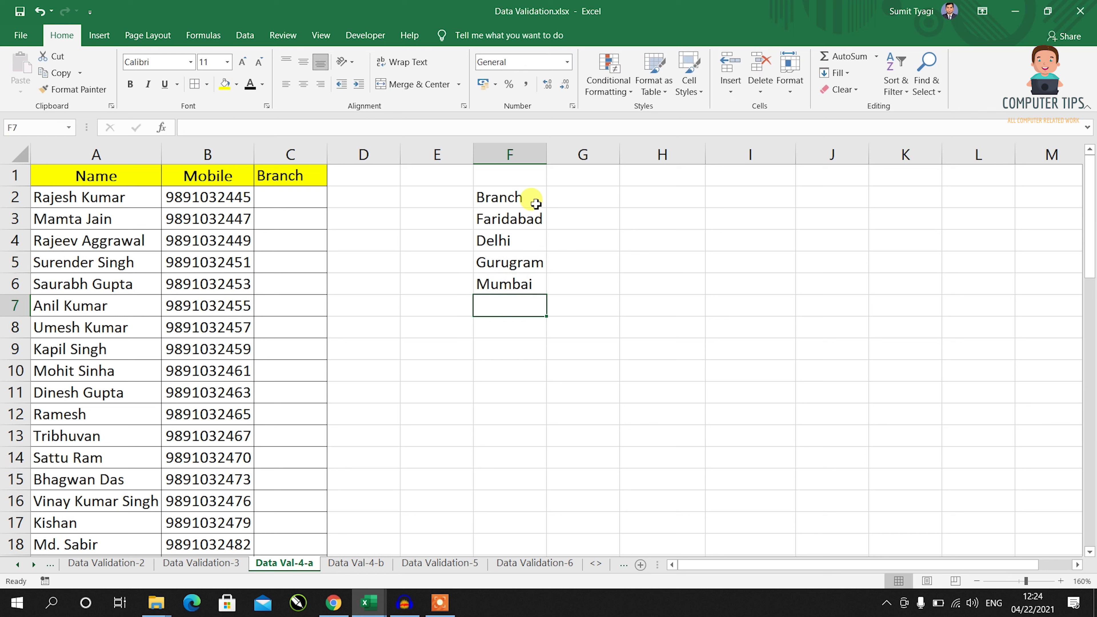
pyautogui.write('Channa')
pyautogui.press('Return')
# - Make the Branch heading in F2 bold and select cell C2
pyautogui.press('Up')
pyautogui.press('Up')
pyautogui.press('Up')
pyautogui.press('Up')
pyautogui.press('Up')
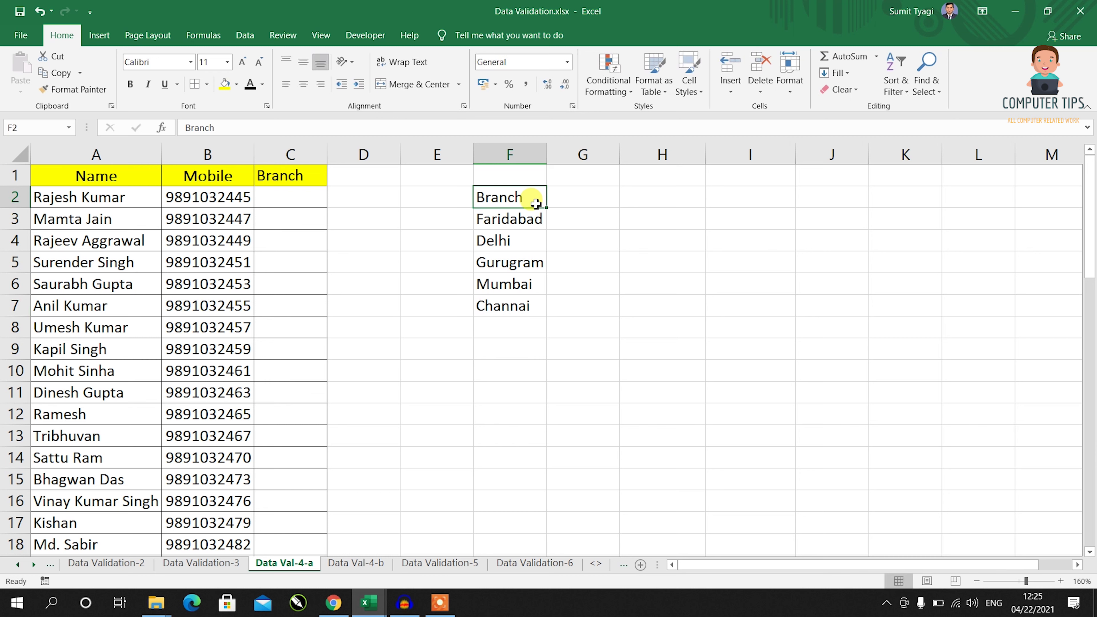
pyautogui.hotkey('ctrl', 'b')
pyautogui.press('Return')
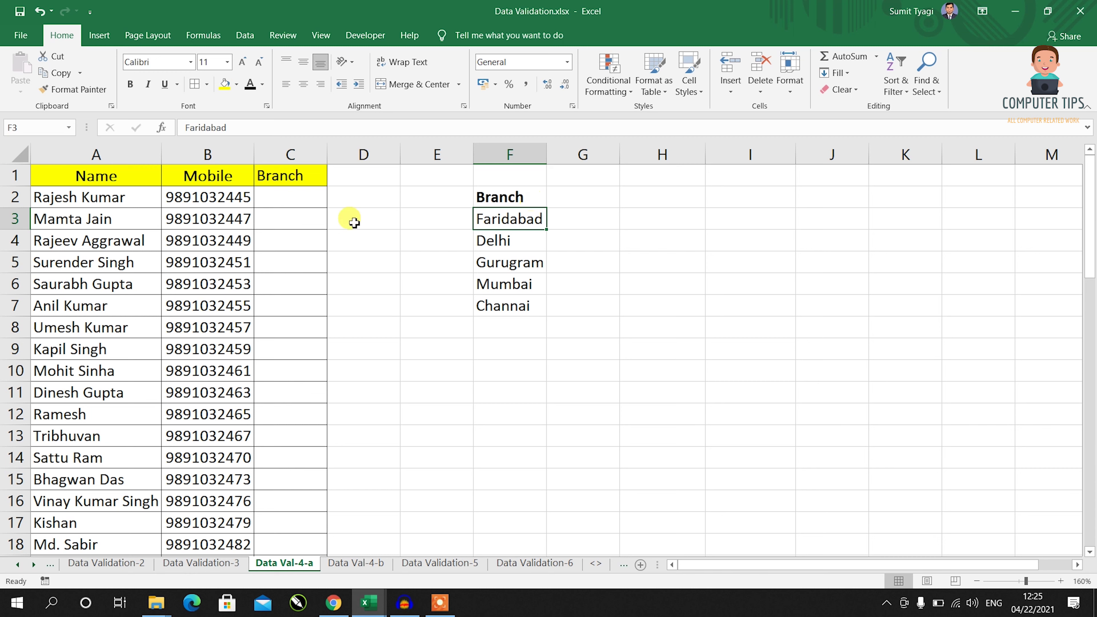
pyautogui.click(301, 198)
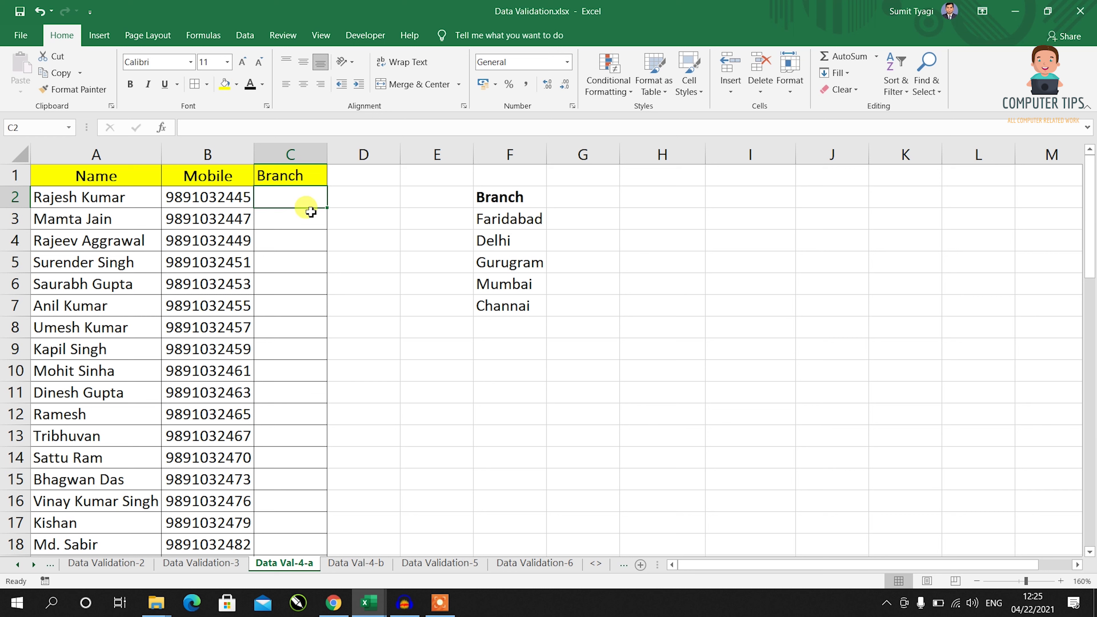
# - Extend the selection from C2 down to C51 and bring up the Data tab
pyautogui.press('End')
pyautogui.hotkey('shift', 'Down')
pyautogui.hotkey('shift', 'Down')
pyautogui.hotkey('shift', 'Down')
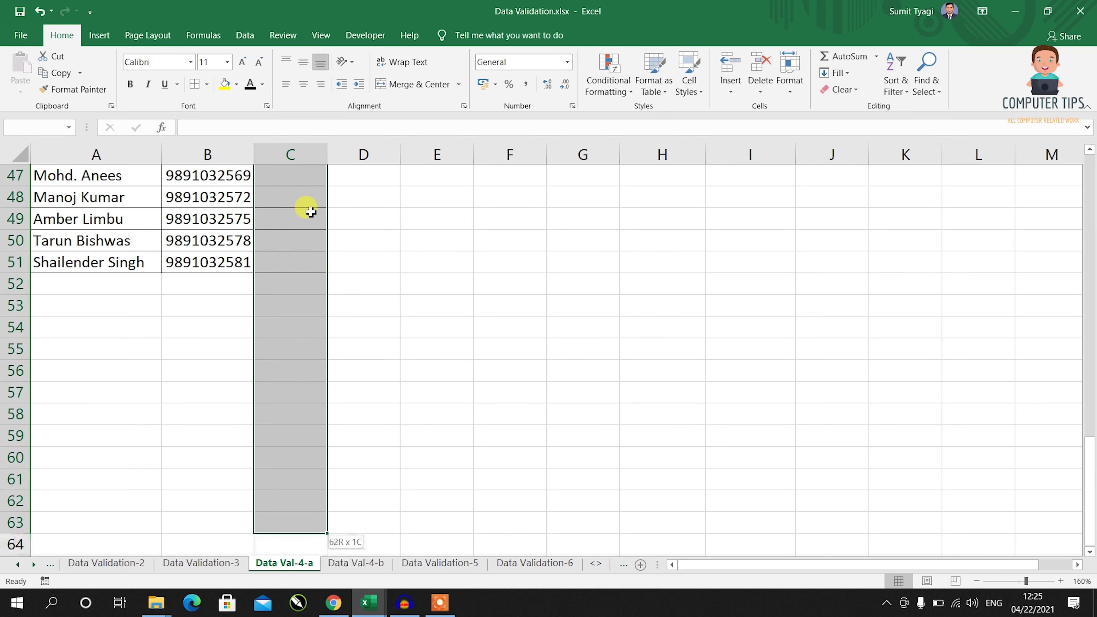
pyautogui.hotkey('shift', 'Up')
pyautogui.hotkey('shift', 'Up')
pyautogui.hotkey('shift', 'Up')
pyautogui.hotkey('shift', 'Up')
pyautogui.hotkey('shift', 'Up')
pyautogui.hotkey('shift', 'Up')
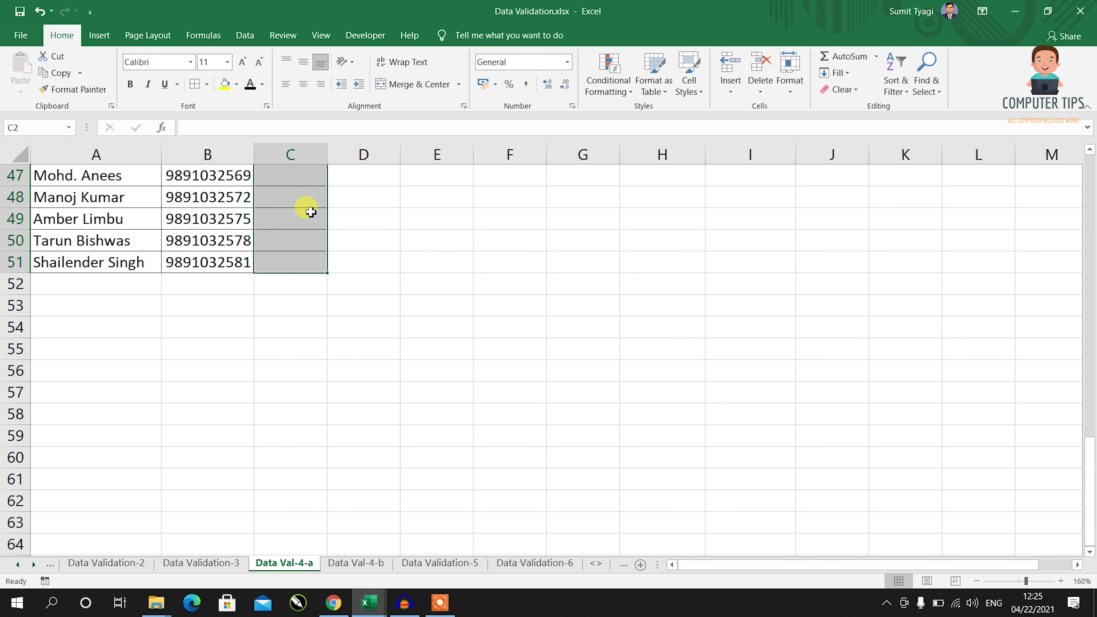
pyautogui.click(245, 35)
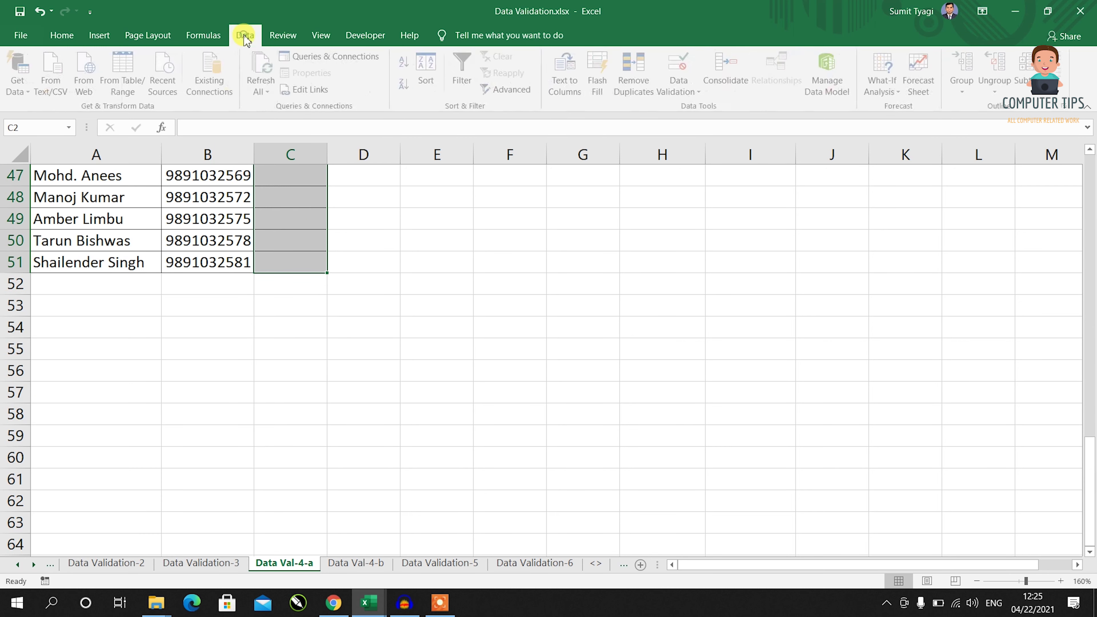
# - In Data Validation, set Allow to List and collapse the Source box to pick cells
pyautogui.click(693, 92)
pyautogui.click(698, 108)
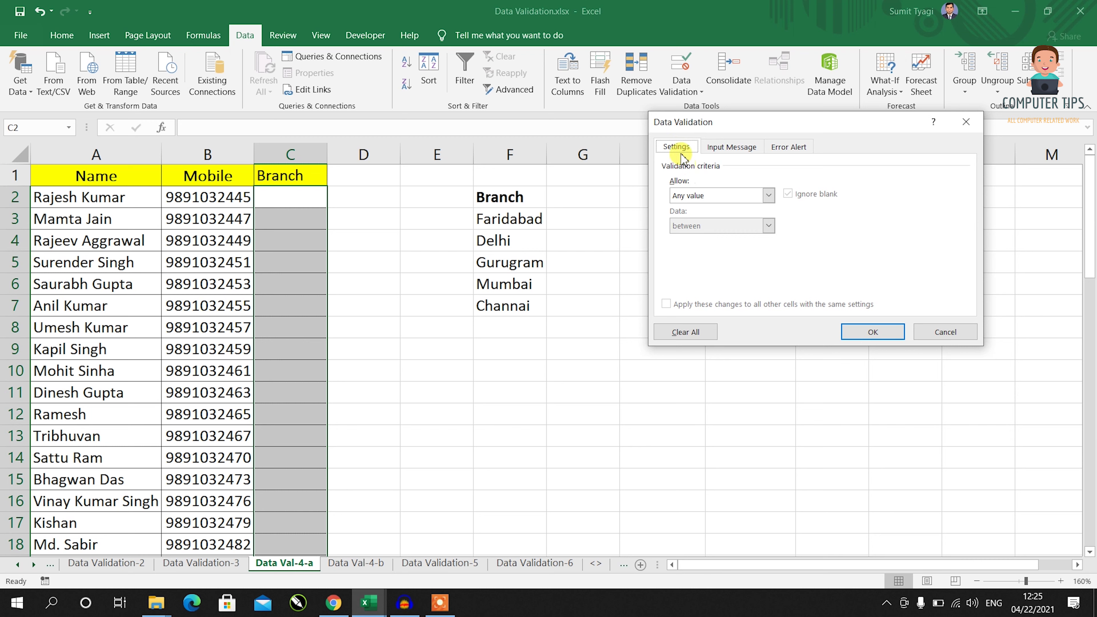
pyautogui.click(677, 196)
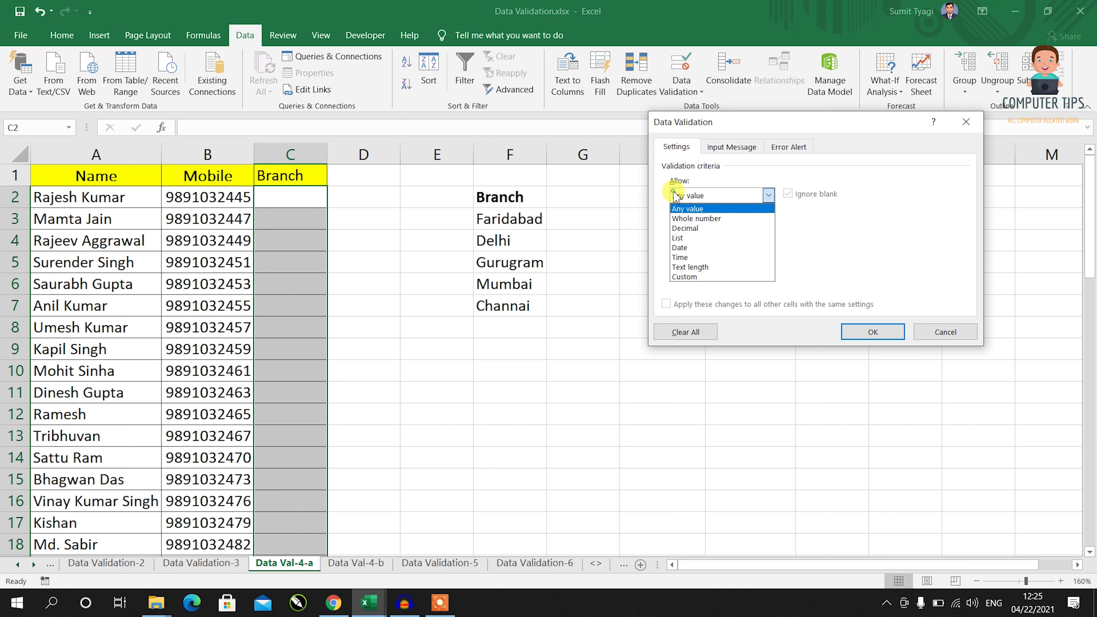
pyautogui.click(681, 238)
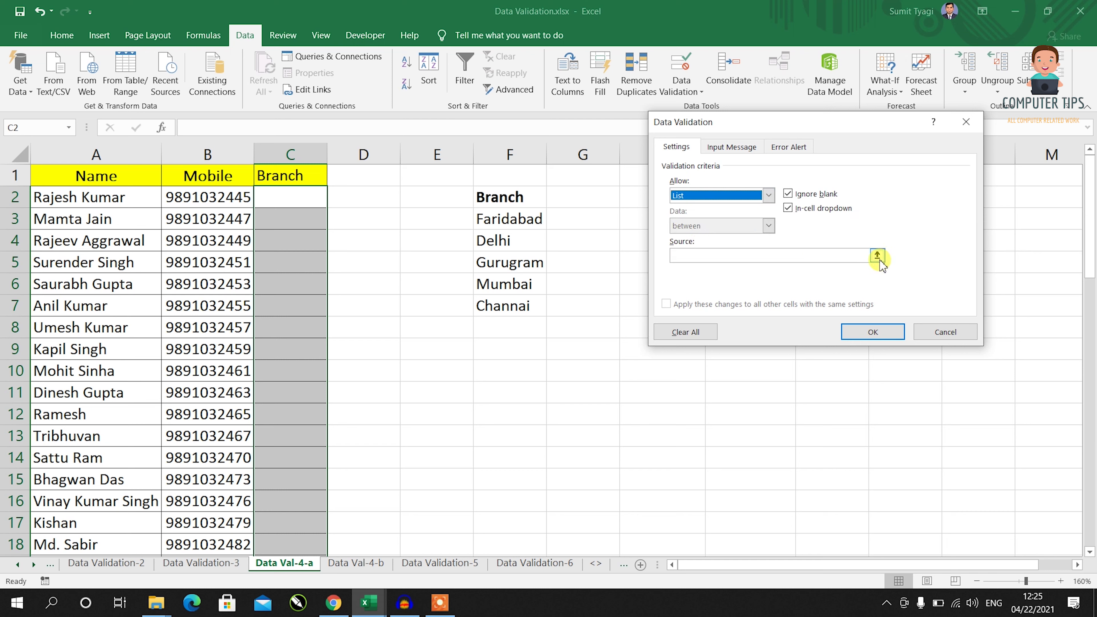
pyautogui.click(791, 258)
pyautogui.write('Faridba')
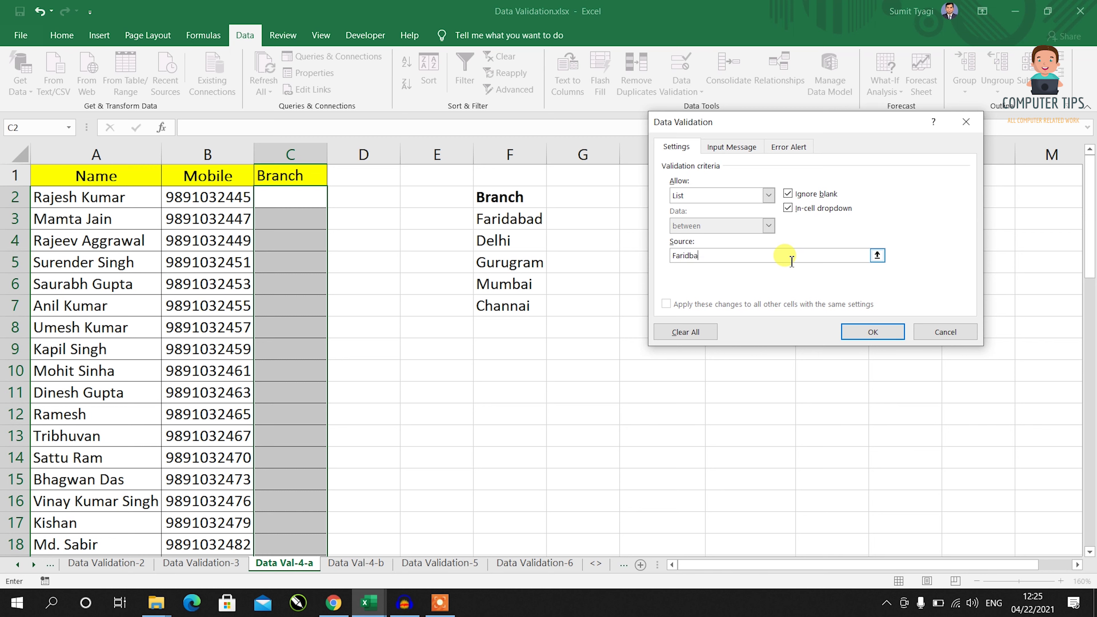
pyautogui.press('BackSpace')
pyautogui.press('BackSpace')
pyautogui.press('BackSpace')
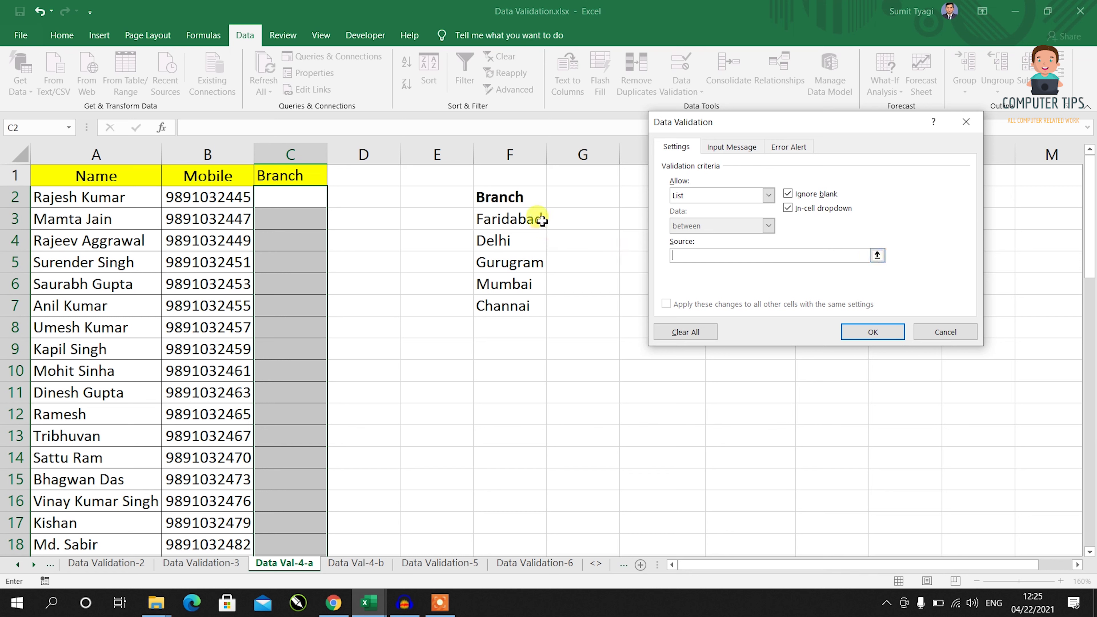
pyautogui.click(877, 255)
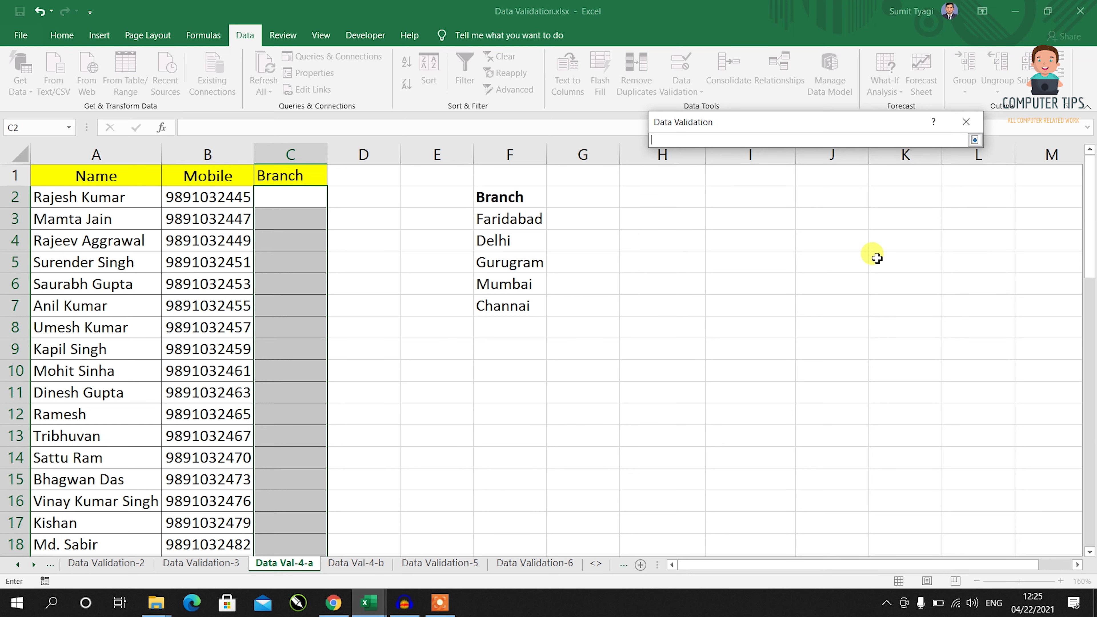
# - Set the list source to $F$3:$F$7 and apply the validation with OK
pyautogui.moveTo(510, 219); pyautogui.dragTo(499, 304)
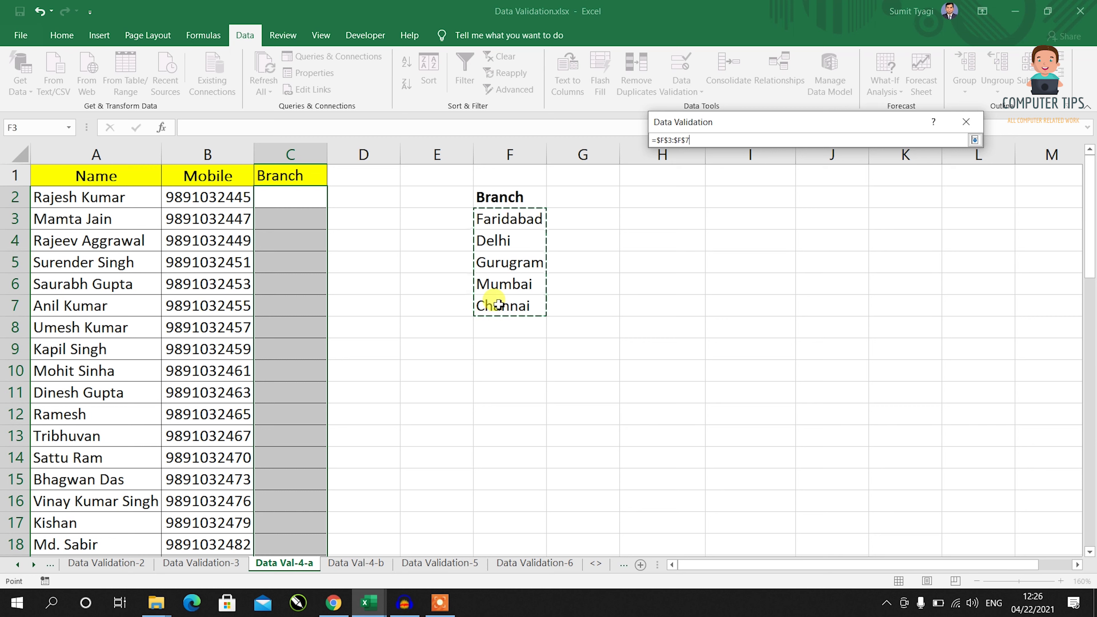
pyautogui.press('Return')
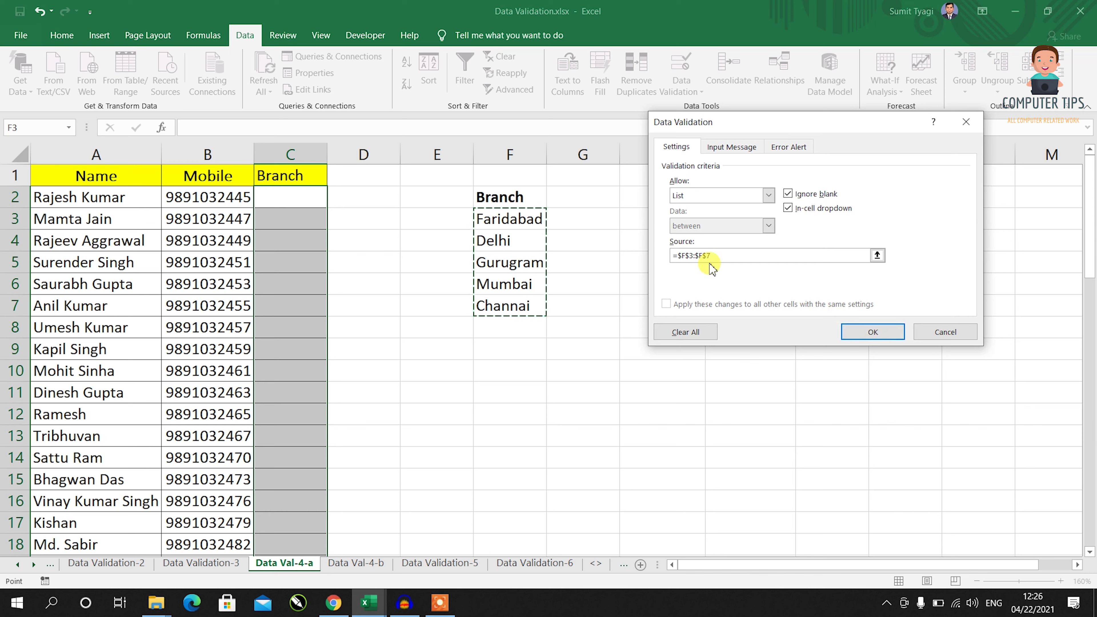
pyautogui.click(873, 331)
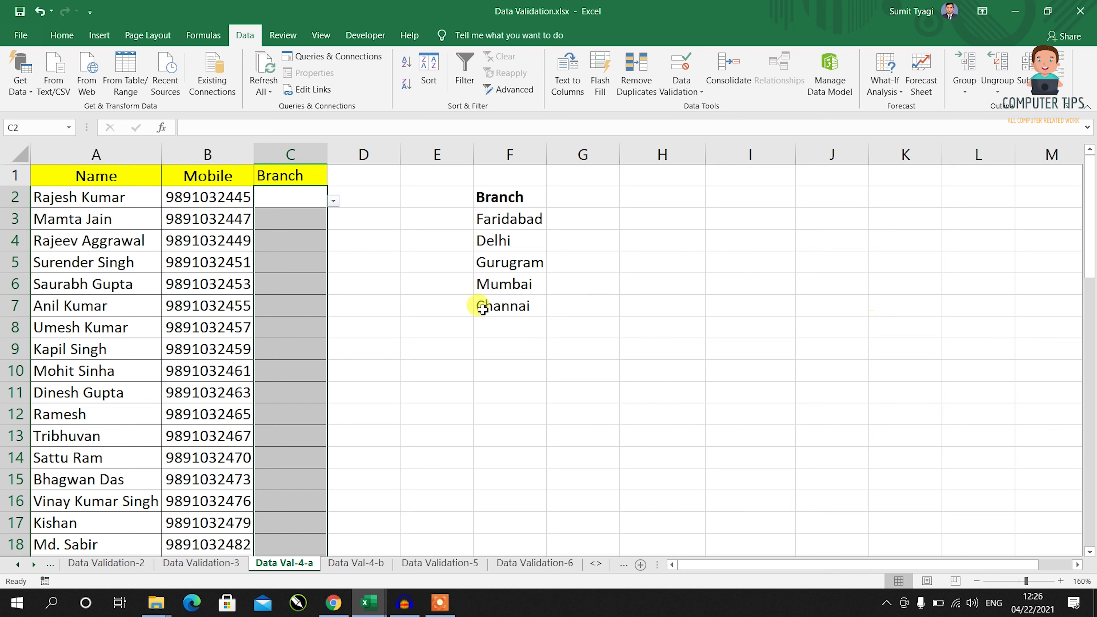
# - Select C2 and choose Faridabad from its drop-down list
pyautogui.click(429, 285)
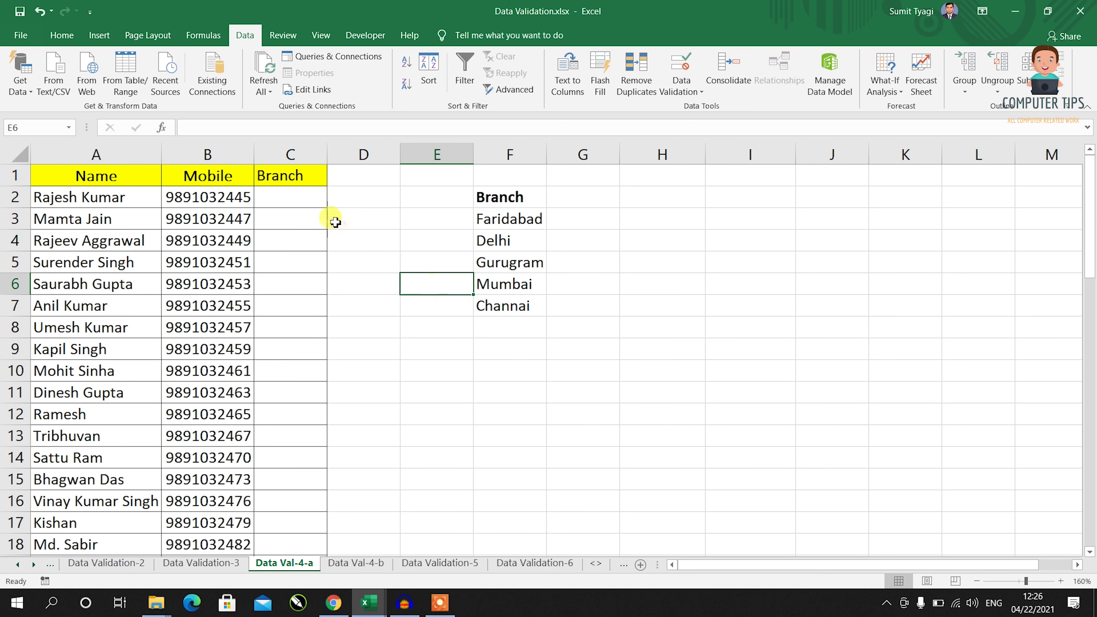
pyautogui.click(312, 207)
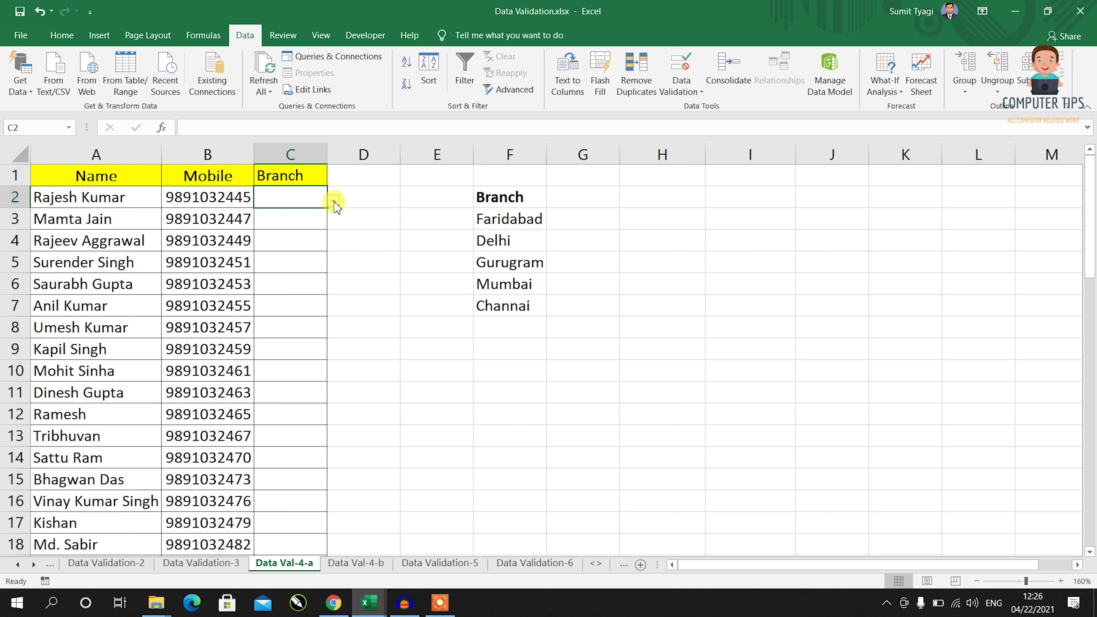
pyautogui.click(334, 202)
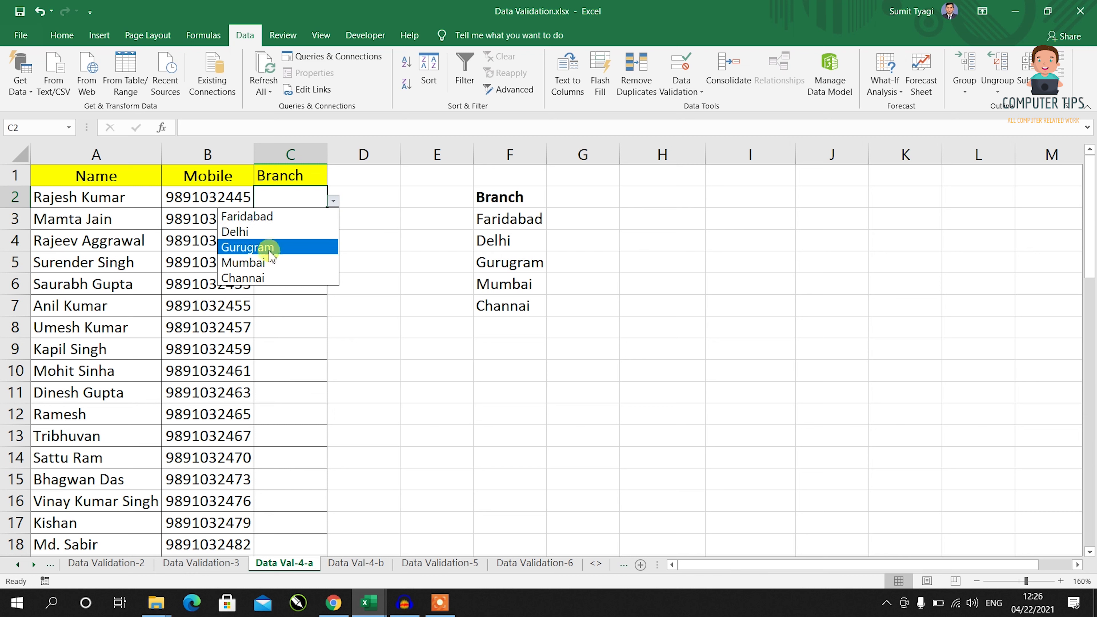
pyautogui.click(352, 196)
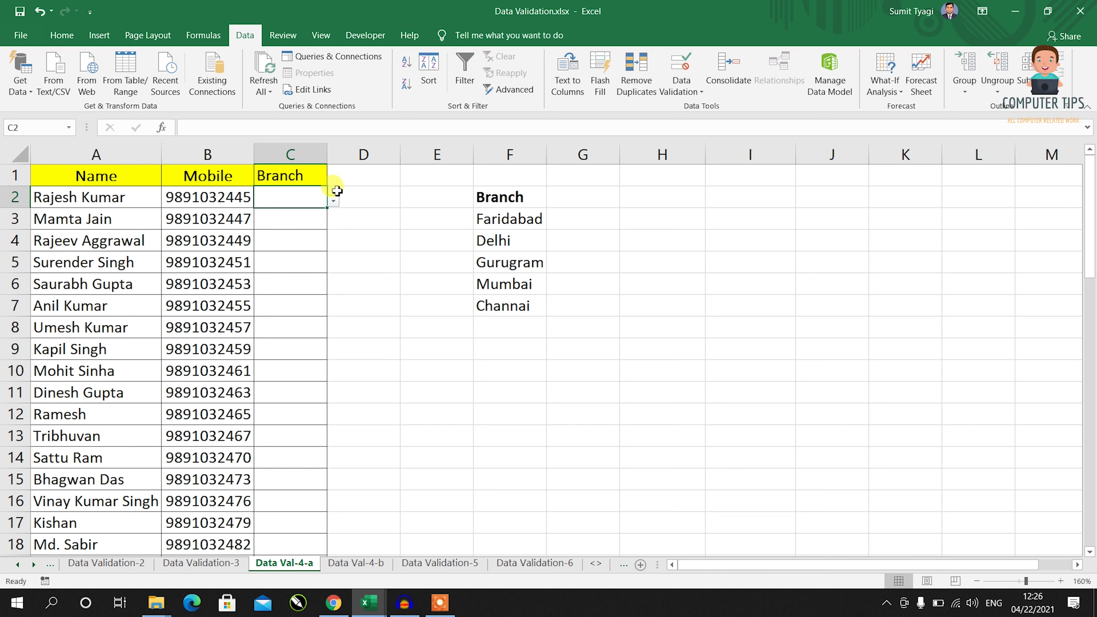
pyautogui.click(333, 201)
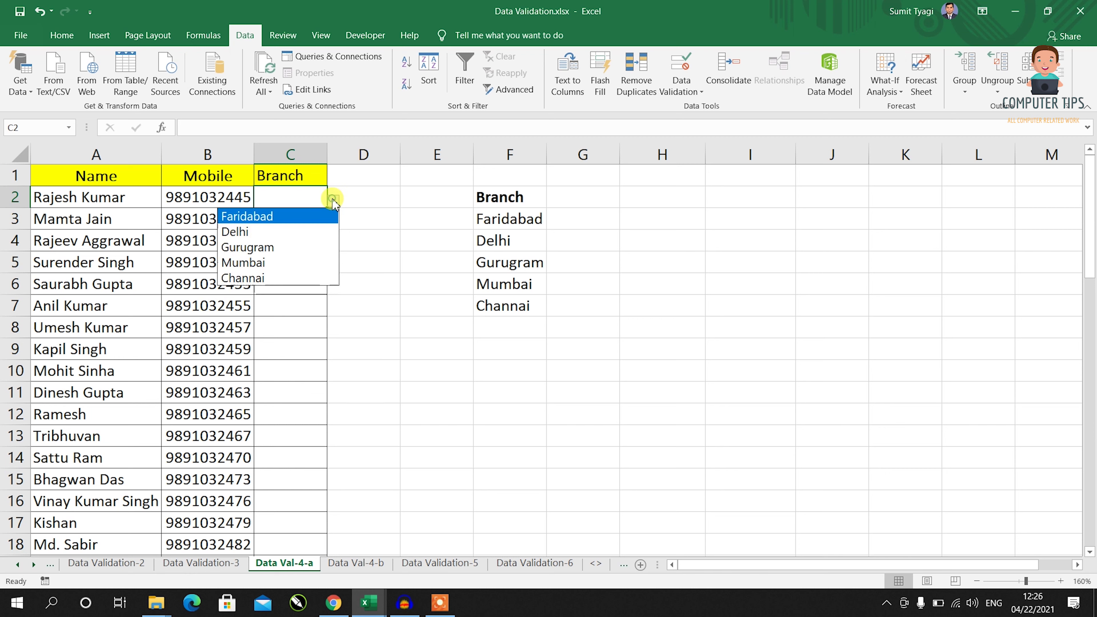
pyautogui.click(281, 217)
# - Choose Faridabad from the drop-down in C3 as well
pyautogui.click(281, 217)
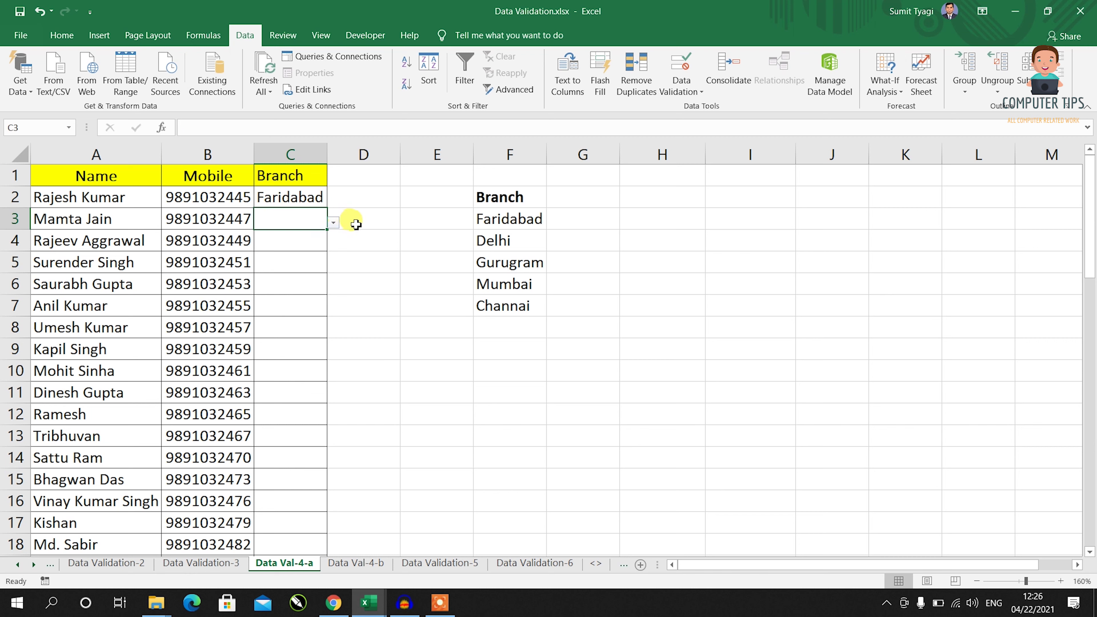
pyautogui.click(333, 223)
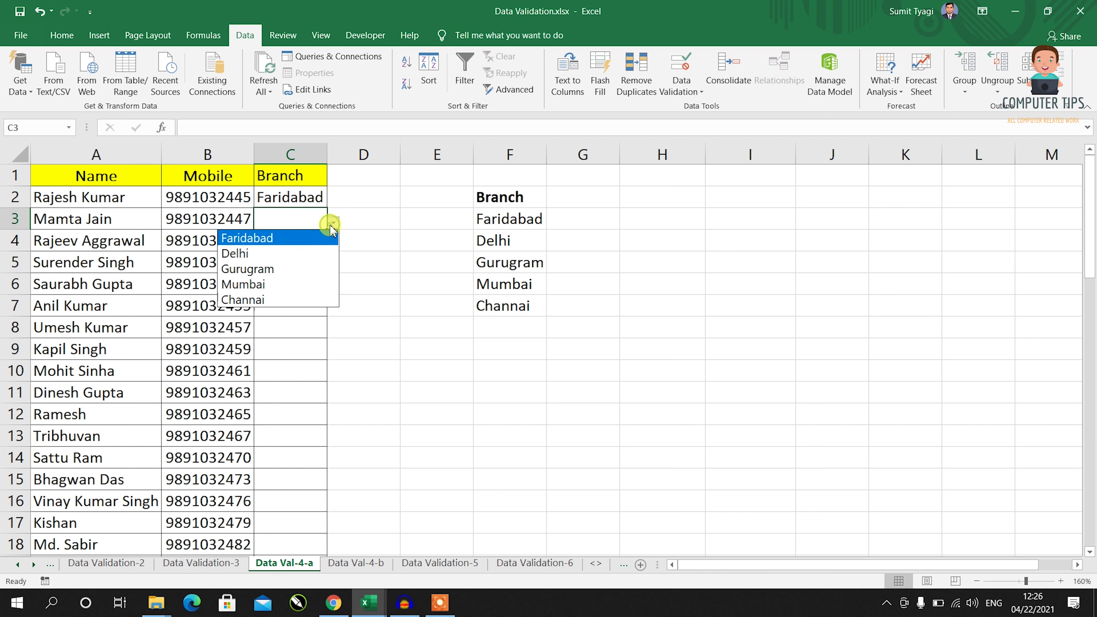
pyautogui.click(291, 237)
pyautogui.click(293, 238)
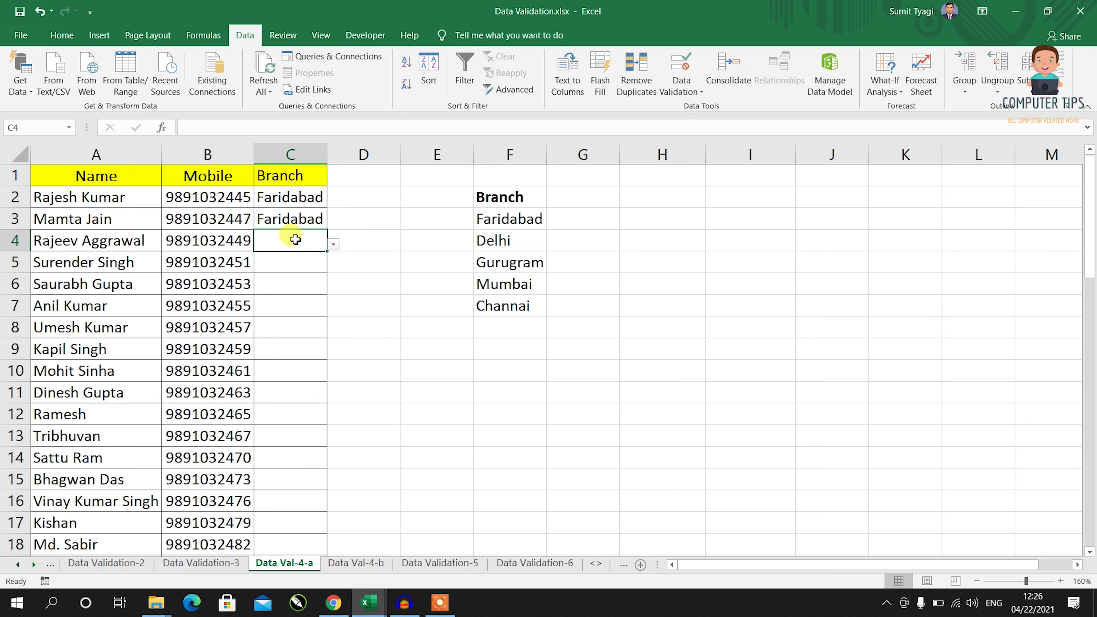